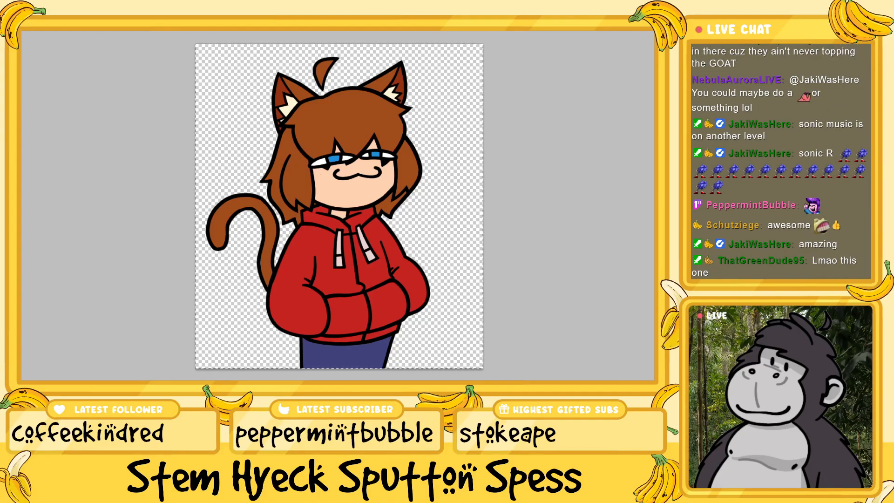
# Paste the copied cat-eared character in the red hoodie onto the blank canvas and move it to the upper-left corner as reference
pyautogui.click(133, 28)
pyautogui.hotkey('ctrl', 'v')
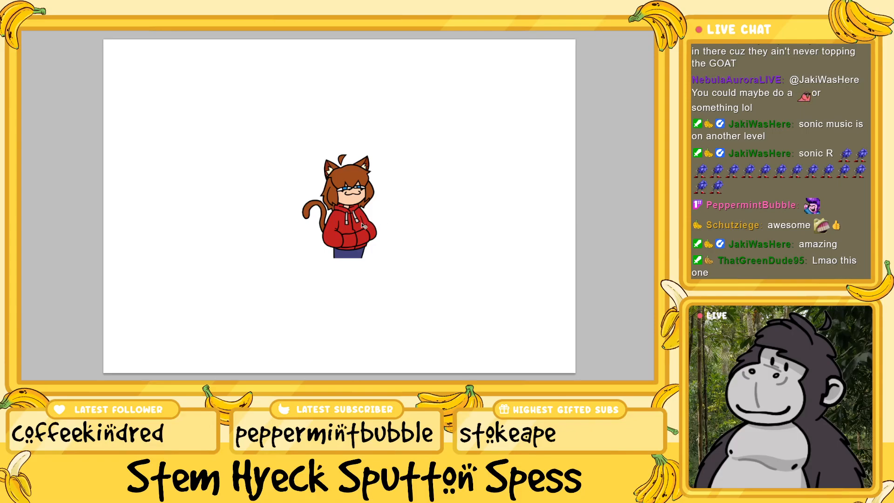
pyautogui.moveTo(365, 227); pyautogui.dragTo(186, 140)
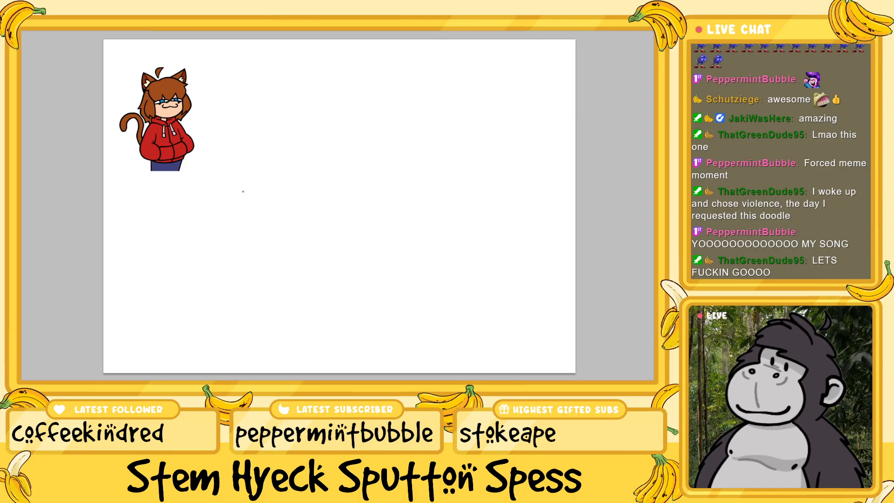
# Draw the black outline of the character's hair with a rounded crown, pointed side tips and jagged bangs in the middle of the canvas
pyautogui.moveTo(244, 191)
pyautogui.mouseDown()
pyautogui.moveTo(211, 199)
pyautogui.moveTo(198, 216)
pyautogui.moveTo(233, 249)
pyautogui.moveTo(241, 235)
pyautogui.moveTo(260, 247)
pyautogui.mouseUp()
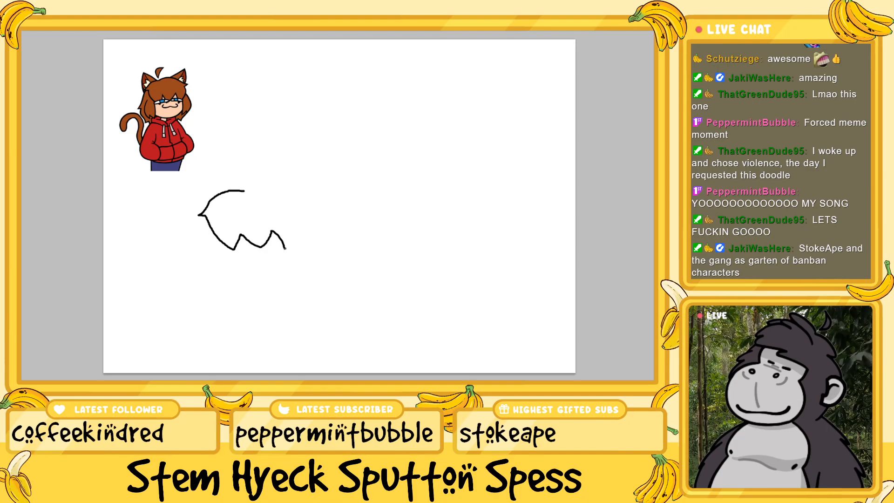
pyautogui.moveTo(243, 191)
pyautogui.mouseDown()
pyautogui.moveTo(275, 181)
pyautogui.moveTo(302, 196)
pyautogui.mouseUp()
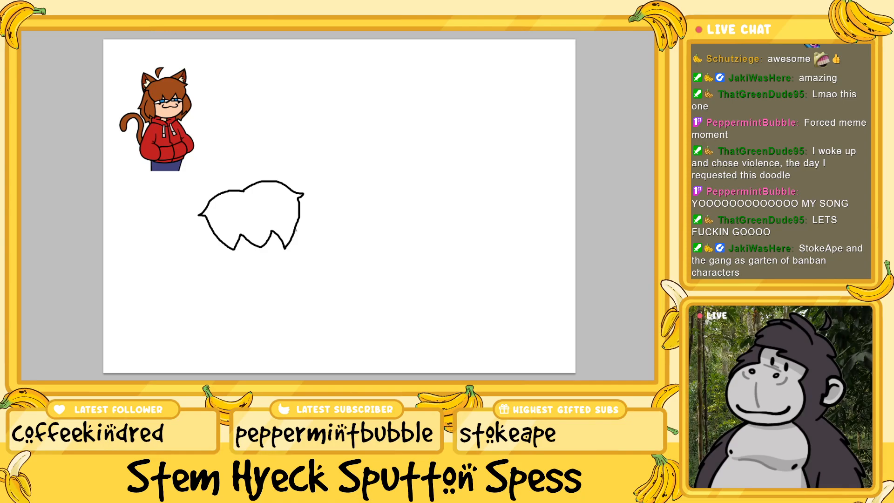
# Draw a pointed, curved cat ear on the right side of the hair's crown, with jagged fur lines inside it
pyautogui.hotkey('ctrl', '+')
pyautogui.hscroll(-3, 342, 279)
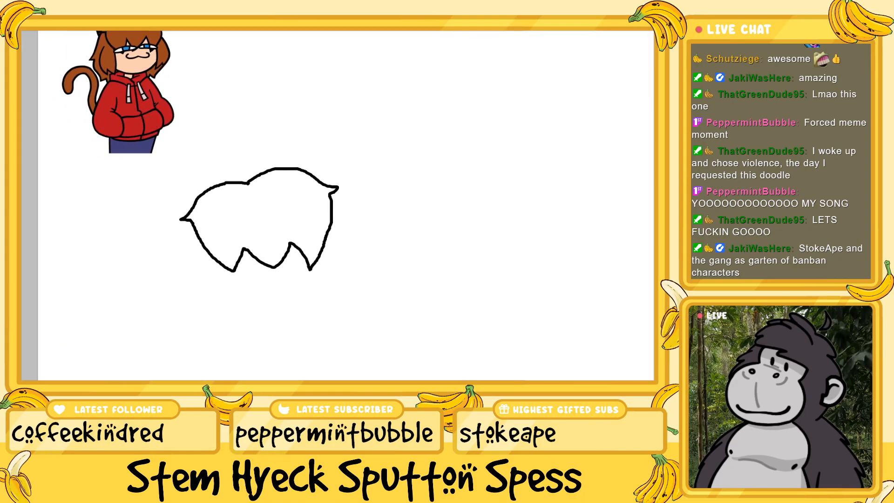
pyautogui.scroll(2, 342, 274)
pyautogui.scroll(2, 342, 275)
pyautogui.hotkey('ctrl', '+')
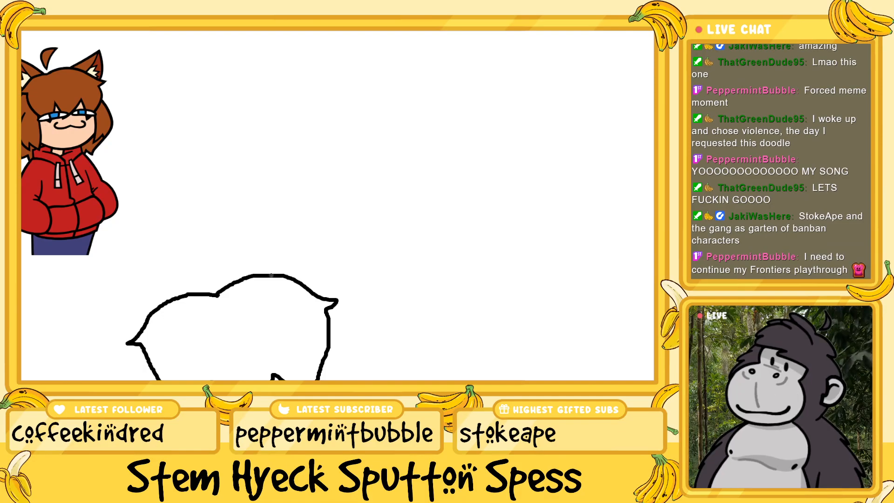
pyautogui.moveTo(271, 275)
pyautogui.mouseDown()
pyautogui.moveTo(310, 225)
pyautogui.moveTo(326, 272)
pyautogui.moveTo(323, 296)
pyautogui.mouseUp()
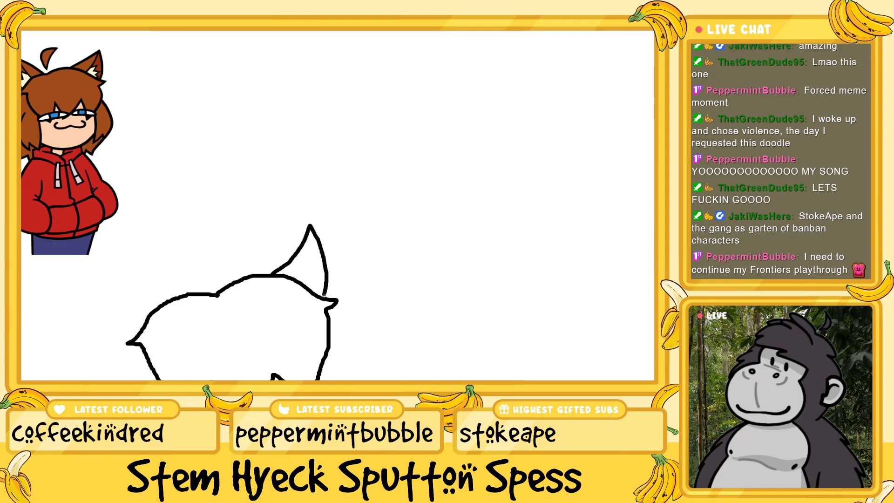
pyautogui.hotkey('ctrl', 'z')
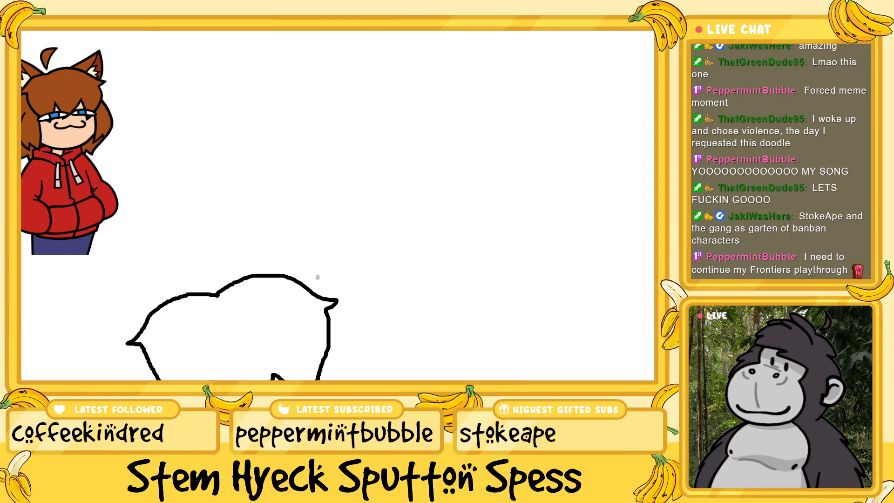
pyautogui.moveTo(273, 274)
pyautogui.mouseDown()
pyautogui.moveTo(332, 243)
pyautogui.moveTo(325, 298)
pyautogui.mouseUp()
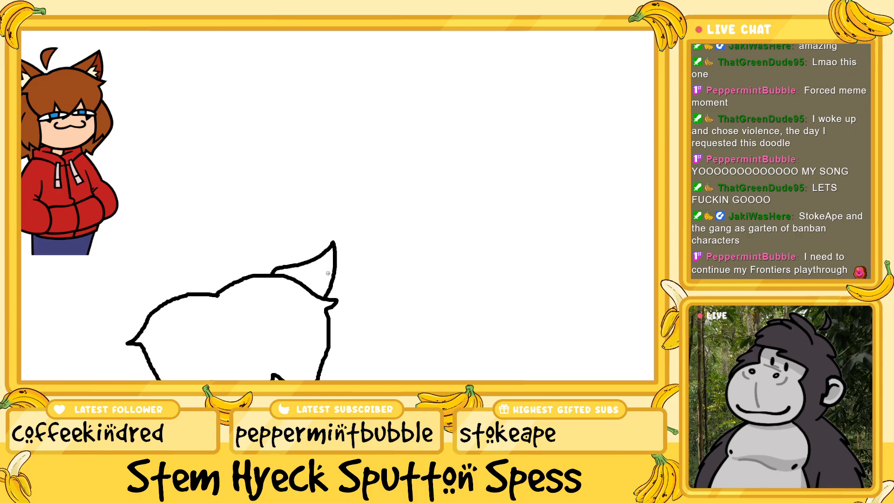
pyautogui.moveTo(332, 246)
pyautogui.mouseDown()
pyautogui.moveTo(300, 283)
pyautogui.moveTo(326, 276)
pyautogui.moveTo(325, 294)
pyautogui.mouseUp()
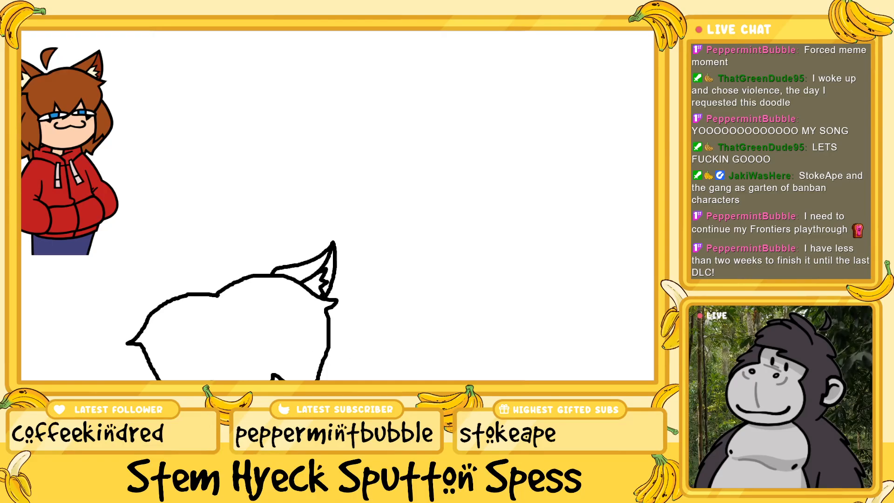
pyautogui.hscroll(-4, 338, 205)
pyautogui.scroll(-2, 280, 247)
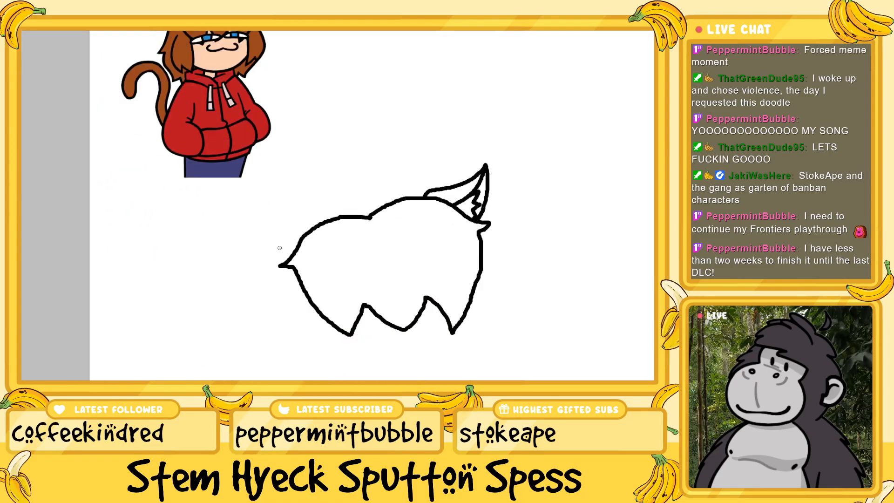
pyautogui.scroll(1, 279, 248)
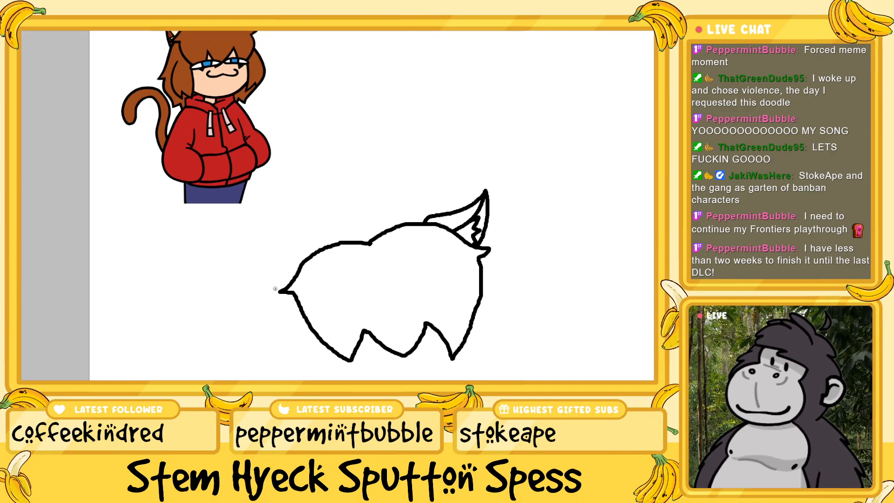
pyautogui.scroll(-2, 275, 288)
pyautogui.scroll(1, 289, 259)
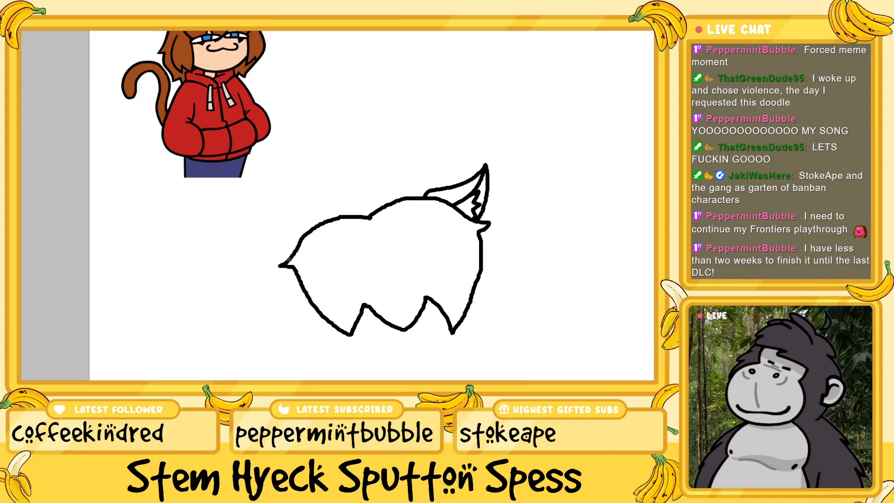
pyautogui.scroll(1, 288, 259)
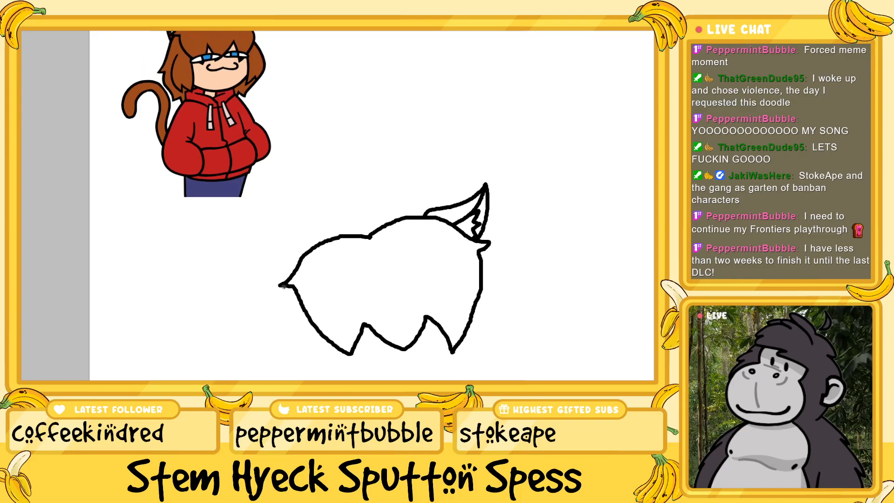
pyautogui.moveTo(282, 286); pyautogui.dragTo(275, 303)
pyautogui.scroll(-1, 293, 317)
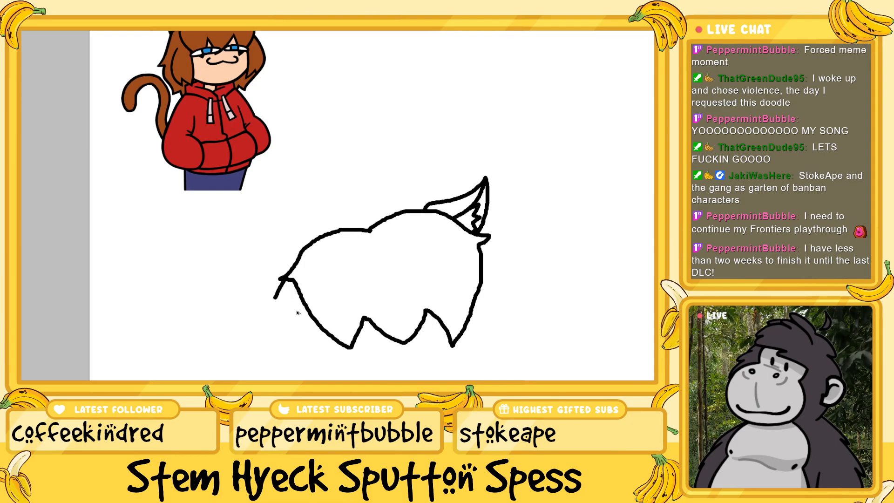
pyautogui.hotkey('ctrl', 'z')
# Draw the outer line of the side hair, curving down from the left tip of the hair outline
pyautogui.hotkey('ctrl', '-')
pyautogui.scroll(1, 297, 307)
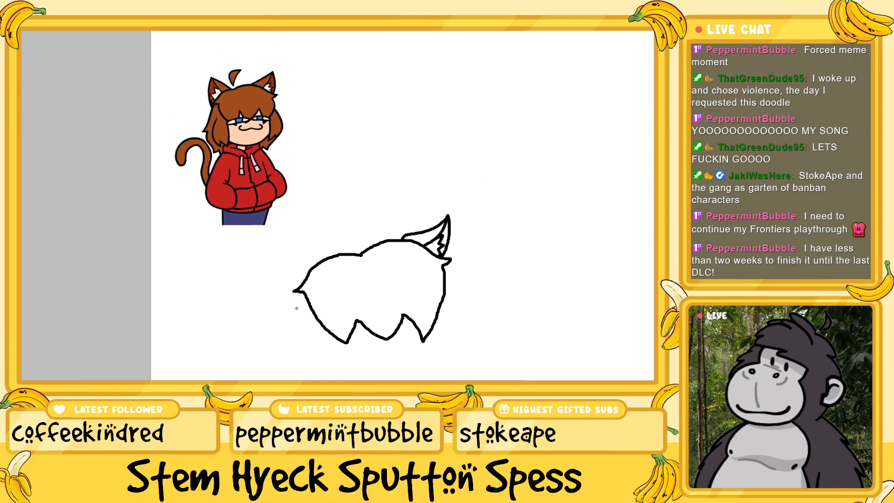
pyautogui.scroll(-1, 296, 303)
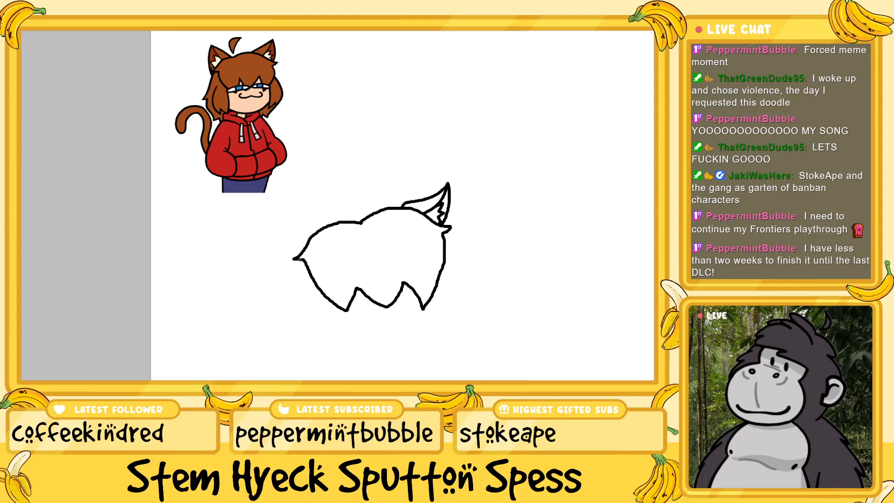
pyautogui.moveTo(293, 266); pyautogui.dragTo(280, 318)
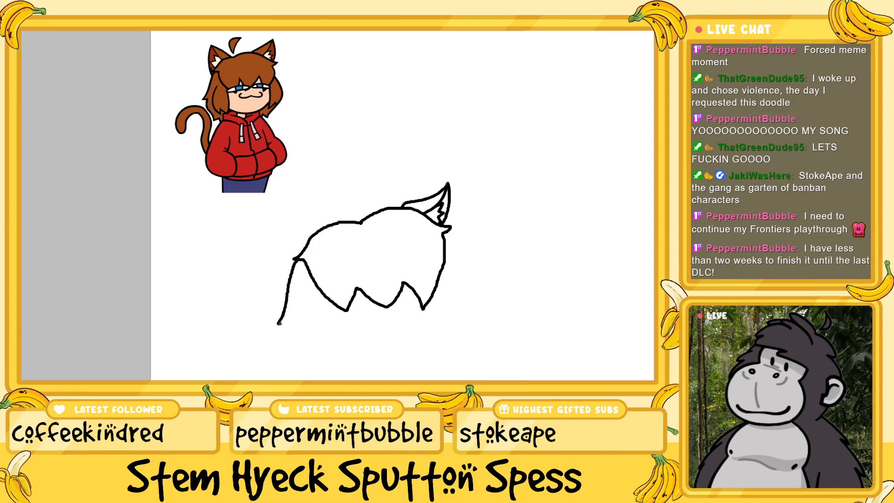
pyautogui.hotkey('ctrl', 'z')
# Draw the second cat ear on the left side of the head, with jagged fur lines inside it
pyautogui.hotkey('ctrl', '+')
pyautogui.scroll(2, 284, 313)
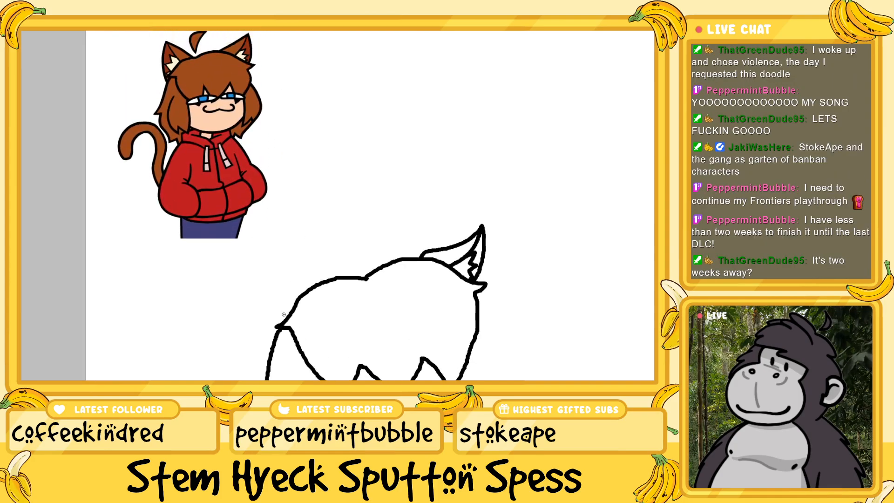
pyautogui.hotkey('ctrl', '+')
pyautogui.scroll(-1, 283, 315)
pyautogui.scroll(-3, 284, 314)
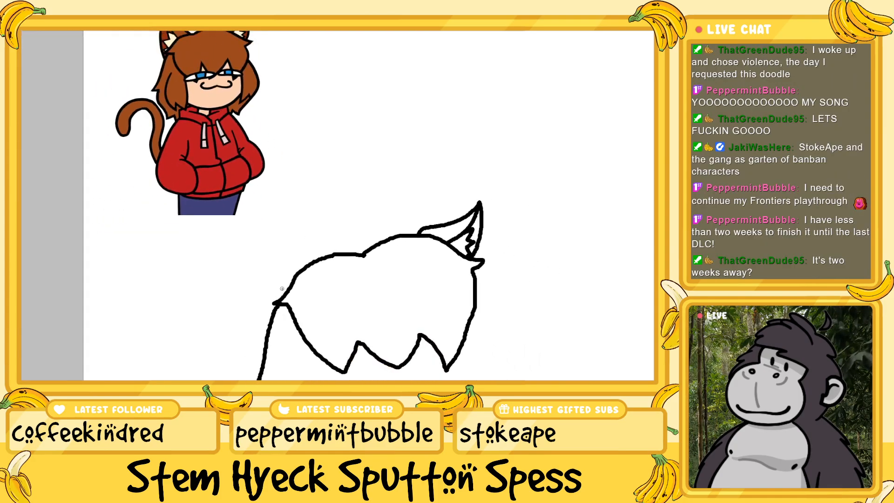
pyautogui.scroll(1, 283, 285)
pyautogui.scroll(1, 285, 287)
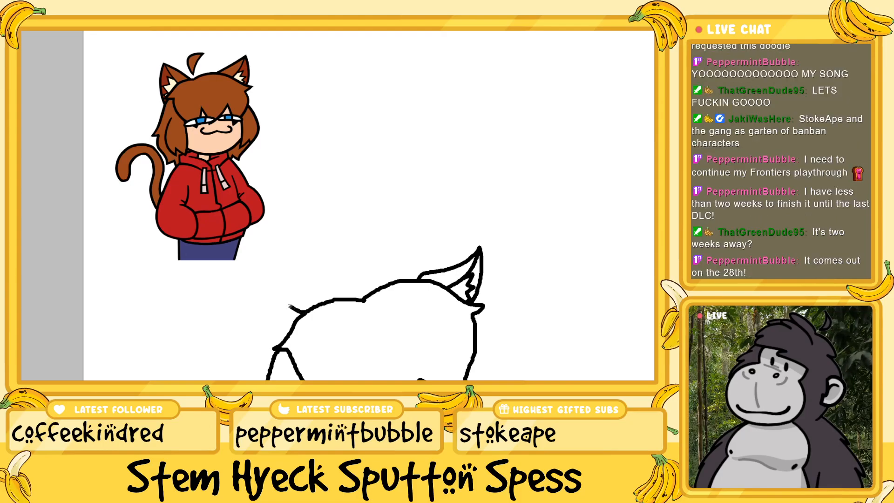
pyautogui.moveTo(290, 307)
pyautogui.mouseDown()
pyautogui.moveTo(261, 289)
pyautogui.moveTo(254, 300)
pyautogui.moveTo(253, 344)
pyautogui.moveTo(267, 366)
pyautogui.mouseUp()
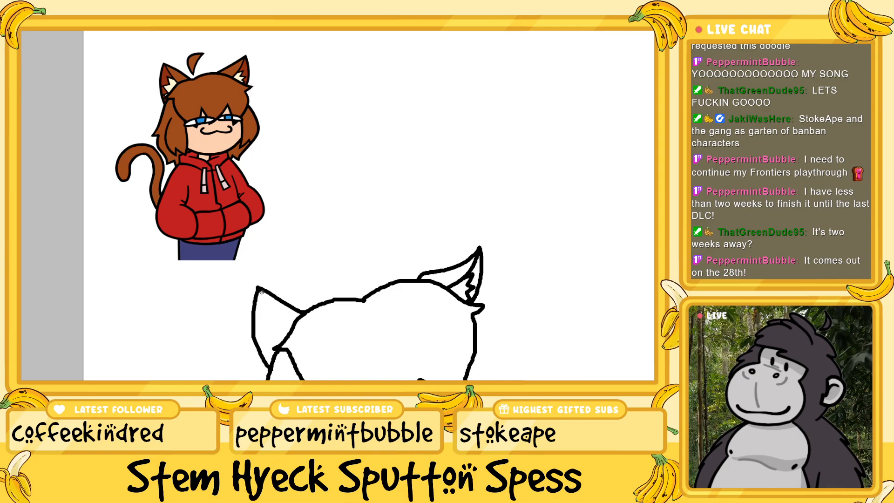
pyautogui.moveTo(259, 289)
pyautogui.mouseDown()
pyautogui.moveTo(285, 336)
pyautogui.moveTo(273, 326)
pyautogui.moveTo(264, 332)
pyautogui.moveTo(274, 351)
pyautogui.mouseUp()
# Draw the long side lock below the left end of the bangs with a jagged tip, and extend the outer hair line down behind it
pyautogui.scroll(-3, 273, 300)
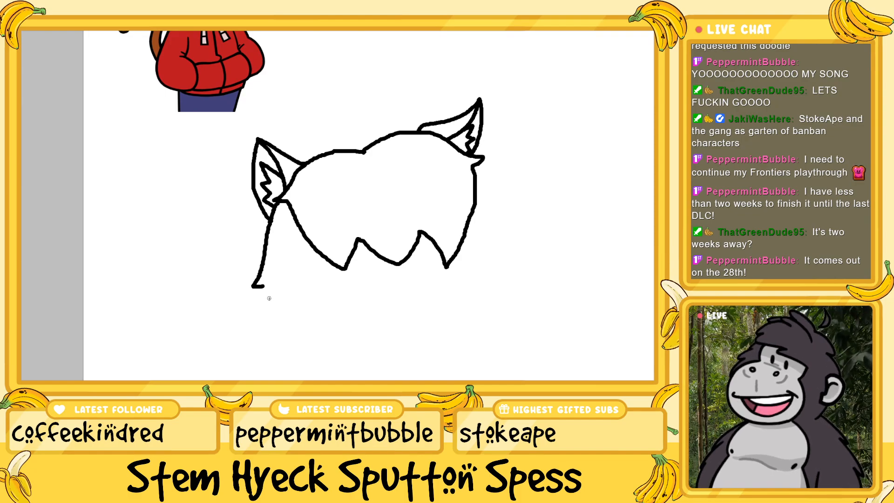
pyautogui.hotkey('ctrl', '-')
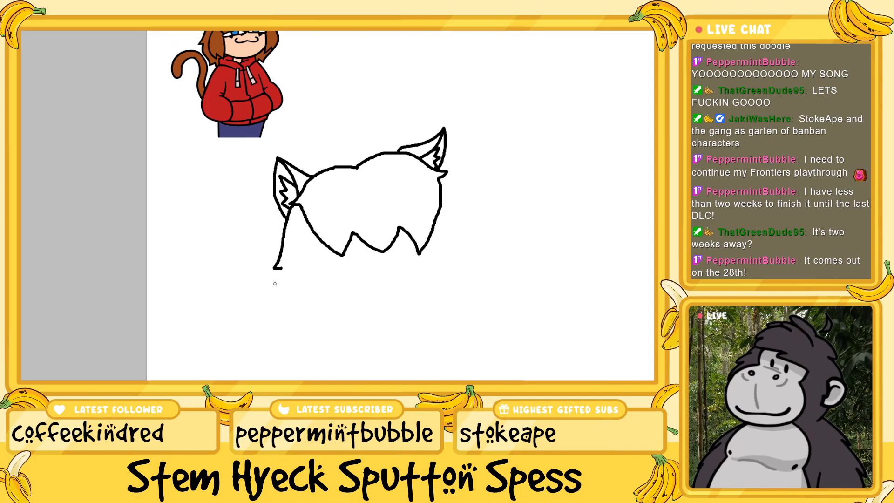
pyautogui.scroll(1, 275, 281)
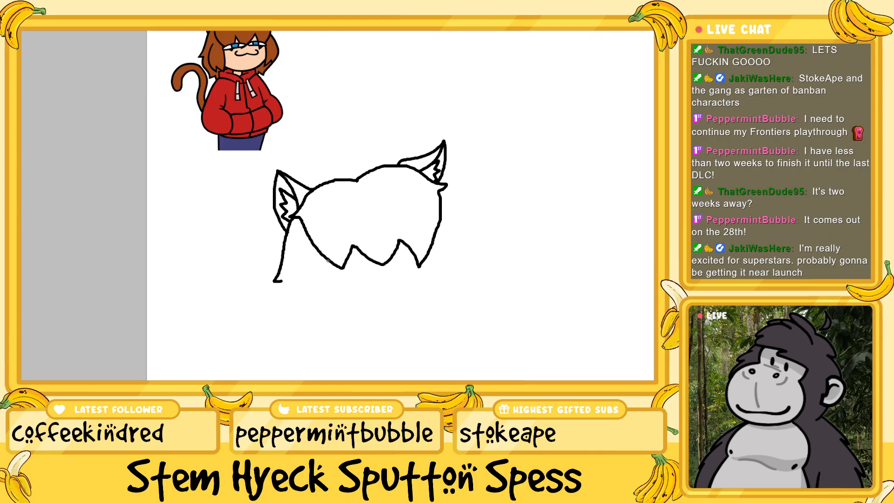
pyautogui.moveTo(328, 274)
pyautogui.mouseDown()
pyautogui.moveTo(333, 303)
pyautogui.moveTo(318, 320)
pyautogui.mouseUp()
pyautogui.hotkey('ctrl', 'z')
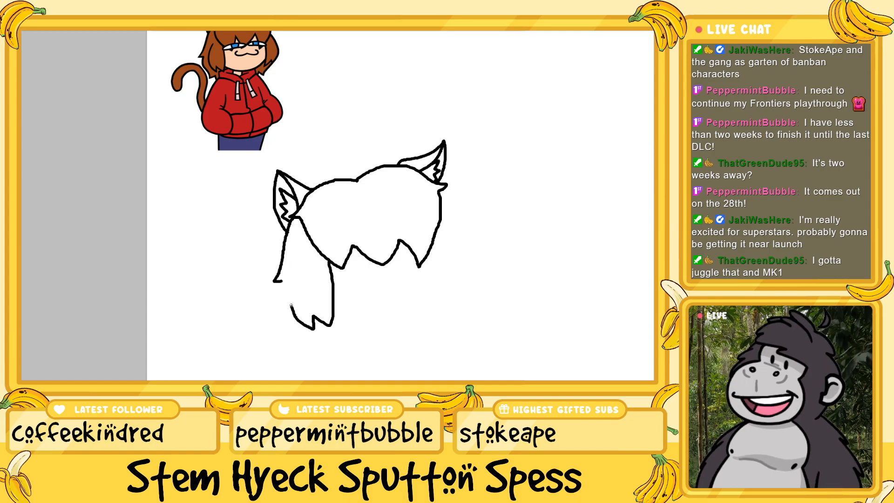
pyautogui.moveTo(291, 306); pyautogui.dragTo(292, 266)
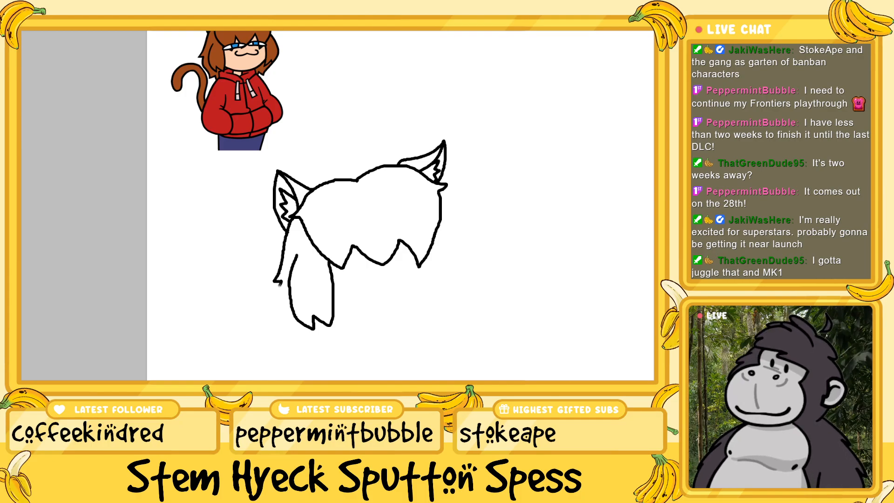
pyautogui.moveTo(276, 306); pyautogui.dragTo(285, 322)
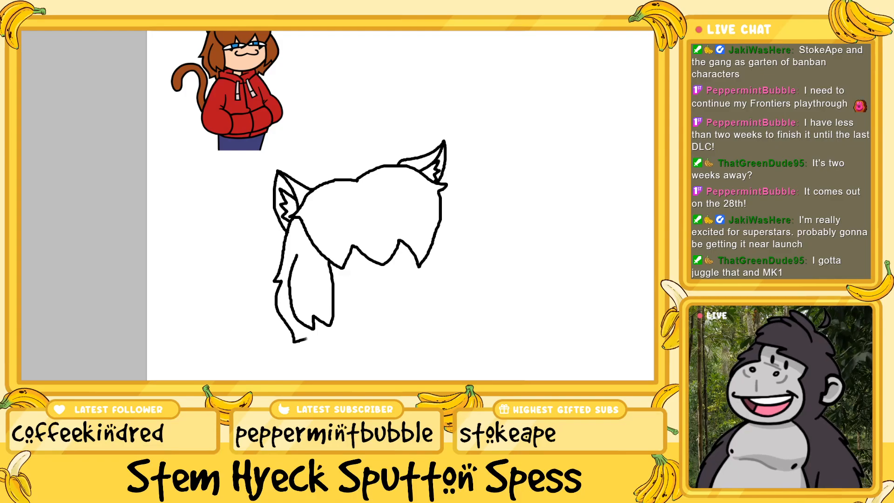
# Draw a curved line from the rightmost tip of the bangs up along the right edge of the hair
pyautogui.hscroll(3, 401, 368)
pyautogui.scroll(4, 450, 293)
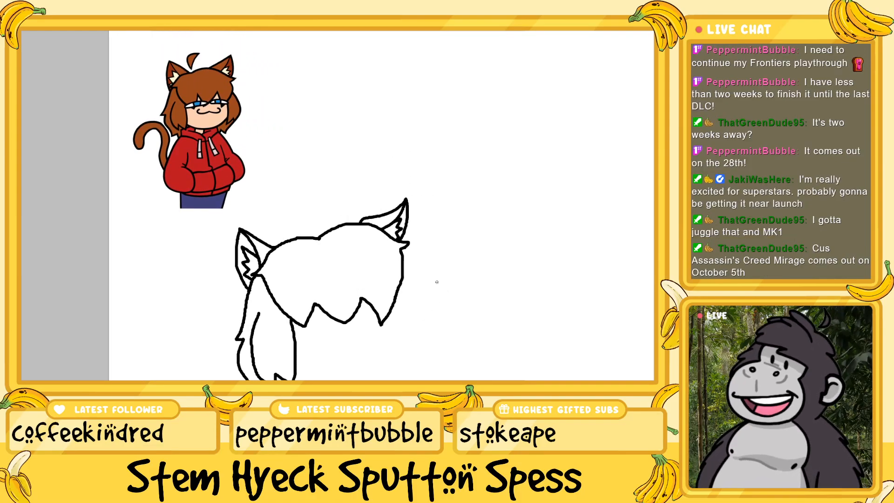
pyautogui.scroll(-2, 415, 275)
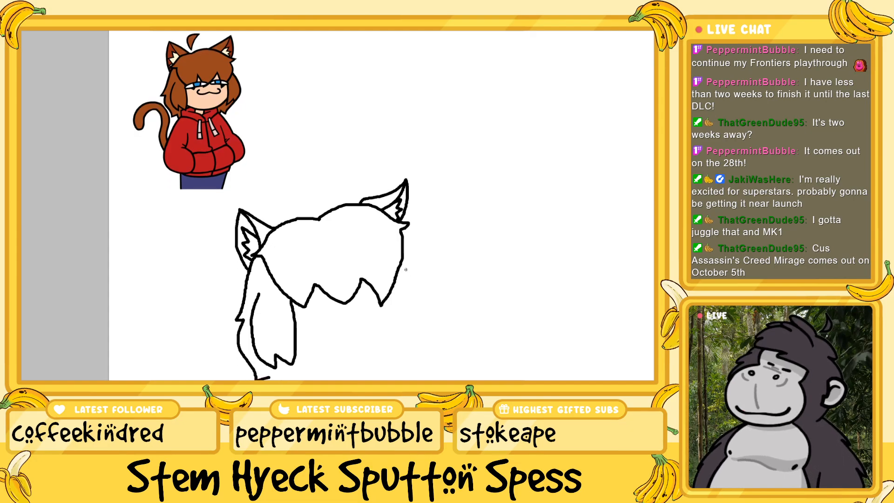
pyautogui.scroll(-2, 402, 300)
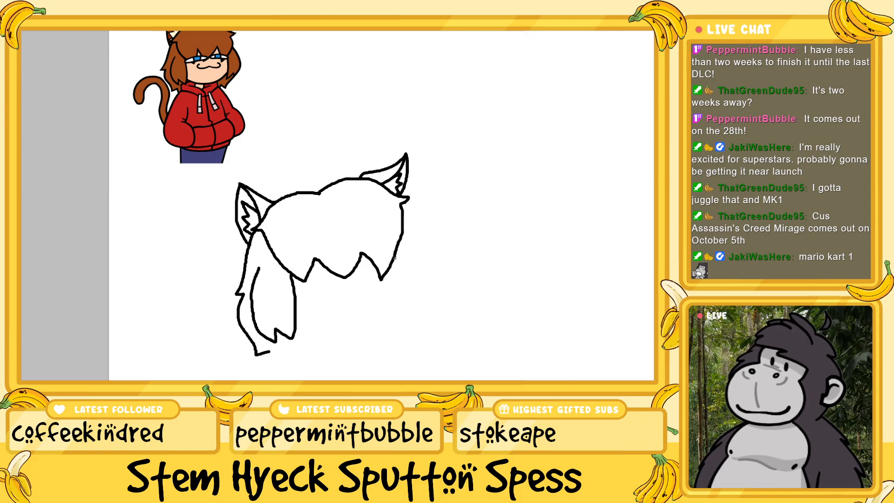
pyautogui.scroll(2, 438, 272)
pyautogui.scroll(2, 456, 268)
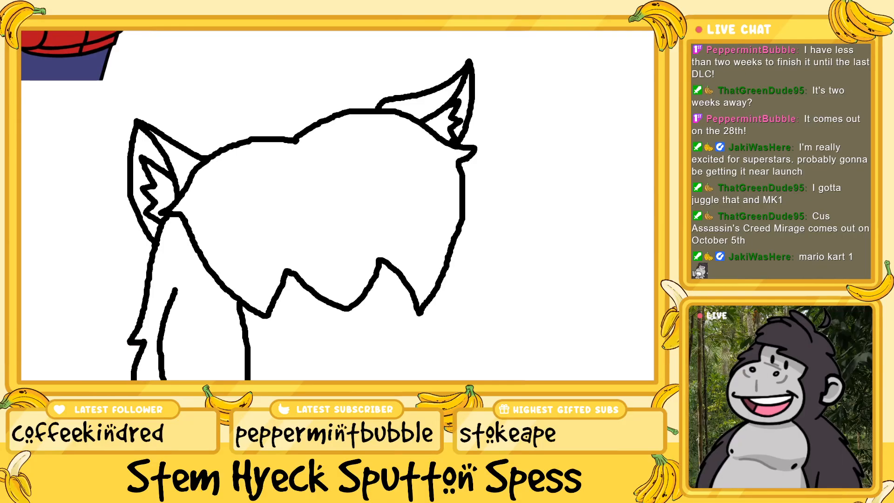
pyautogui.hscroll(2, 338, 205)
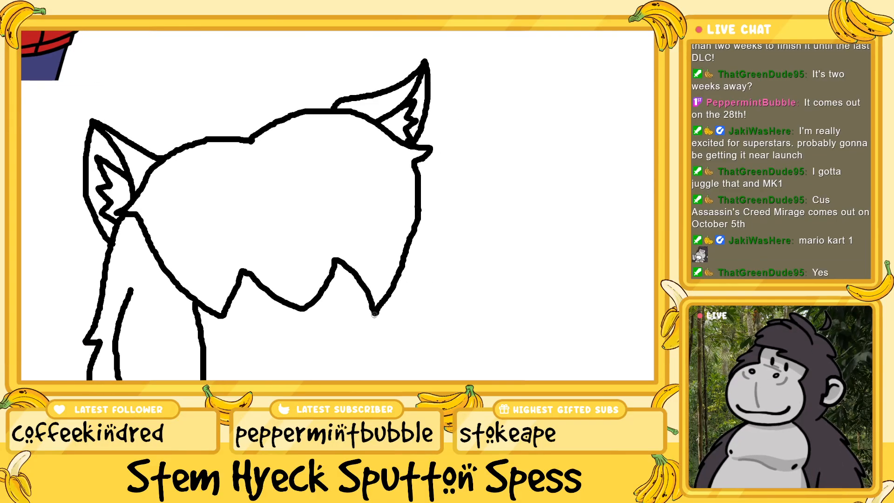
pyautogui.moveTo(375, 311)
pyautogui.mouseDown()
pyautogui.moveTo(412, 280)
pyautogui.moveTo(419, 186)
pyautogui.mouseUp()
pyautogui.hotkey('ctrl', 'z')
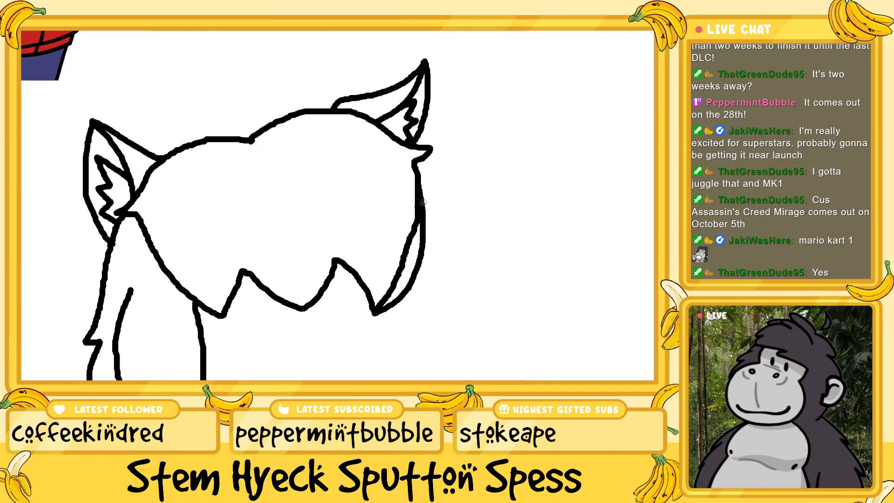
pyautogui.scroll(1, 430, 243)
pyautogui.scroll(2, 430, 242)
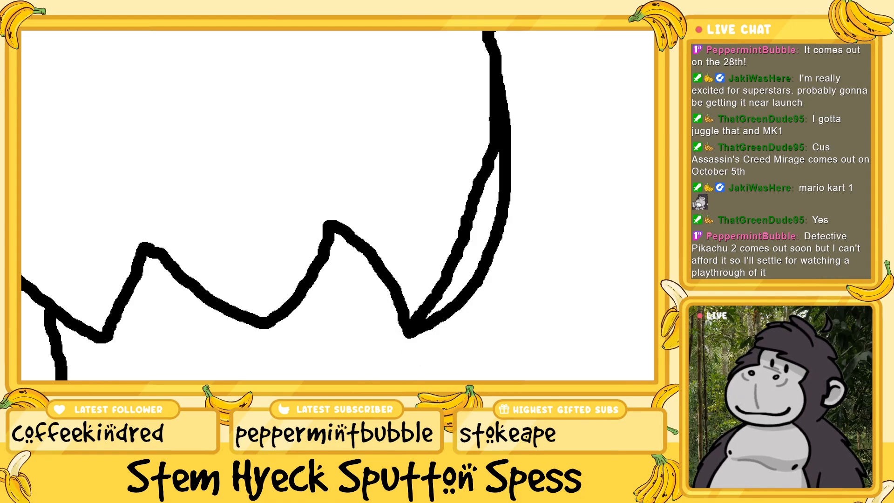
# Erase the doubled inner line along the right edge of the hair, from the rightmost bang tip up to the ear
pyautogui.hscroll(3, 36, 239)
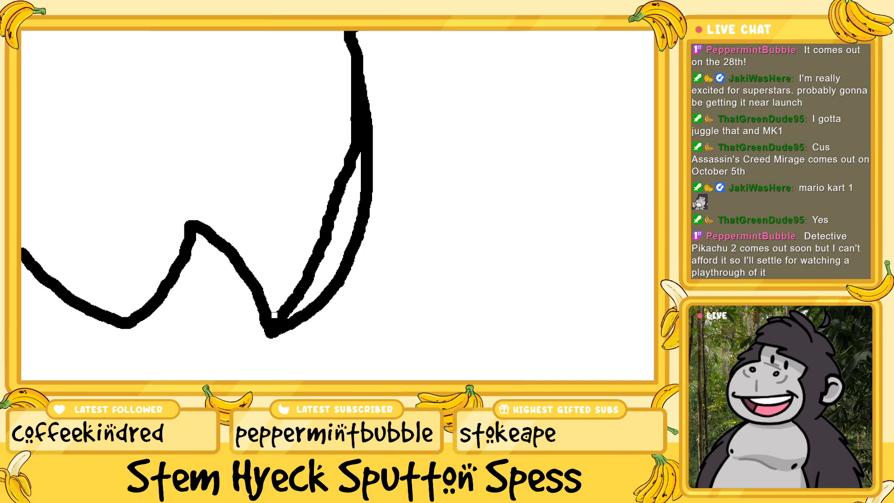
pyautogui.moveTo(273, 318); pyautogui.dragTo(272, 316)
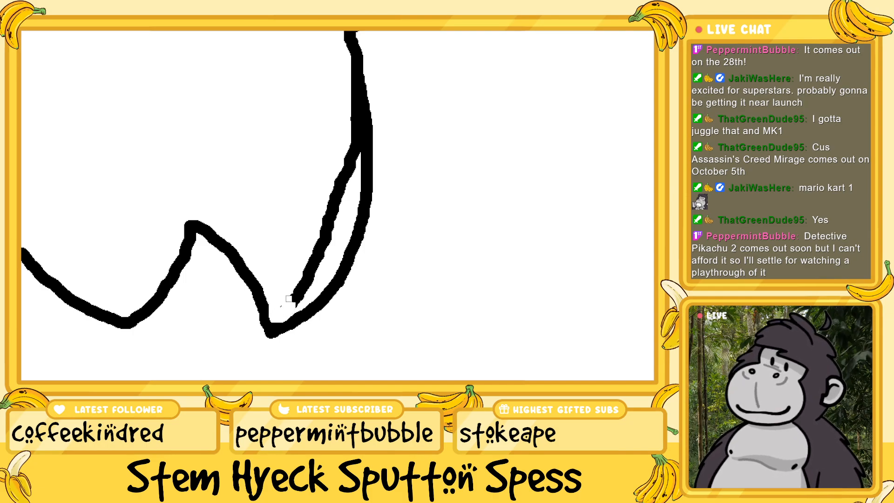
pyautogui.moveTo(282, 307); pyautogui.dragTo(291, 304)
pyautogui.scroll(1, 359, 164)
pyautogui.scroll(3, 358, 163)
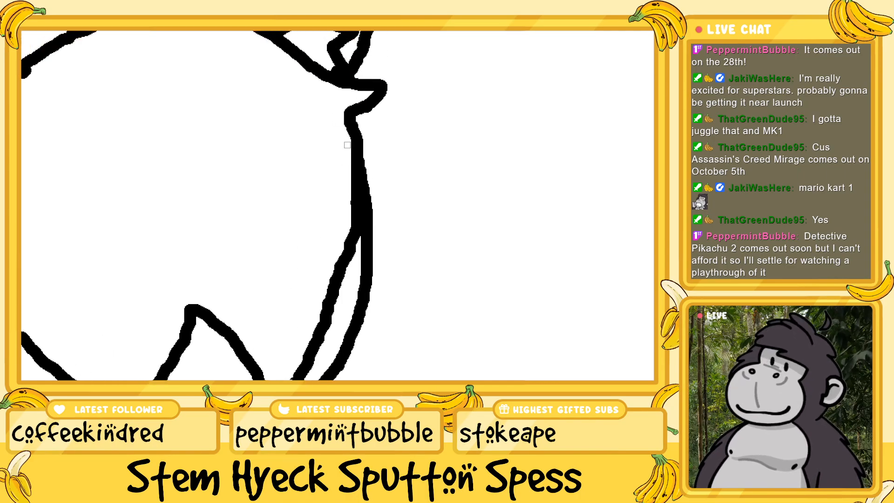
pyautogui.moveTo(347, 145)
pyautogui.mouseDown()
pyautogui.moveTo(354, 254)
pyautogui.moveTo(351, 190)
pyautogui.mouseUp()
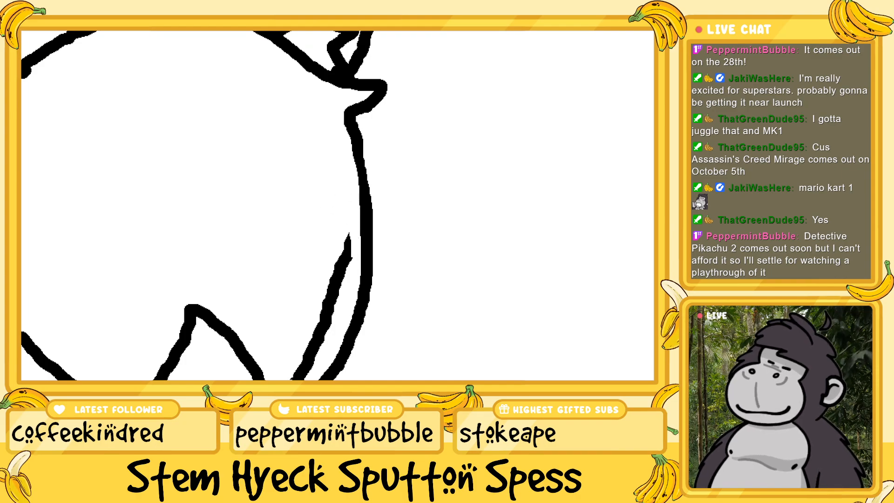
pyautogui.scroll(-3, 333, 298)
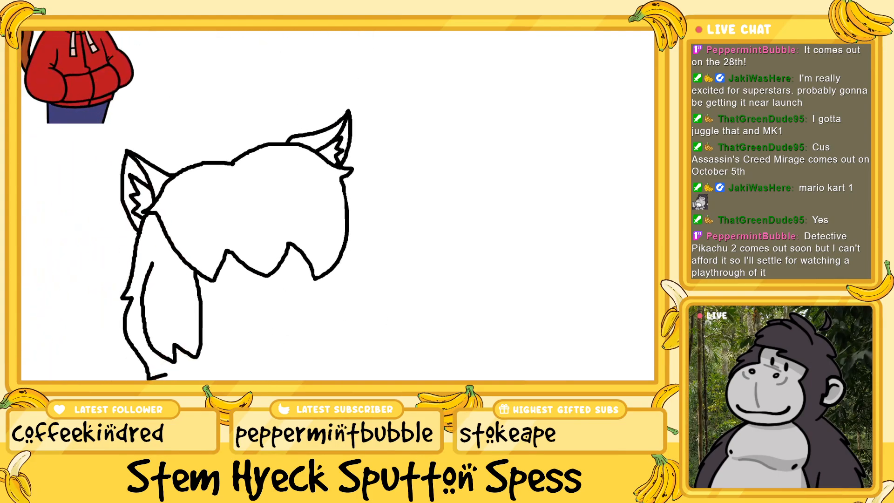
# Draw the inner line of the right side lock down from the bangs and give its lower end a jagged tip
pyautogui.scroll(-2, 290, 250)
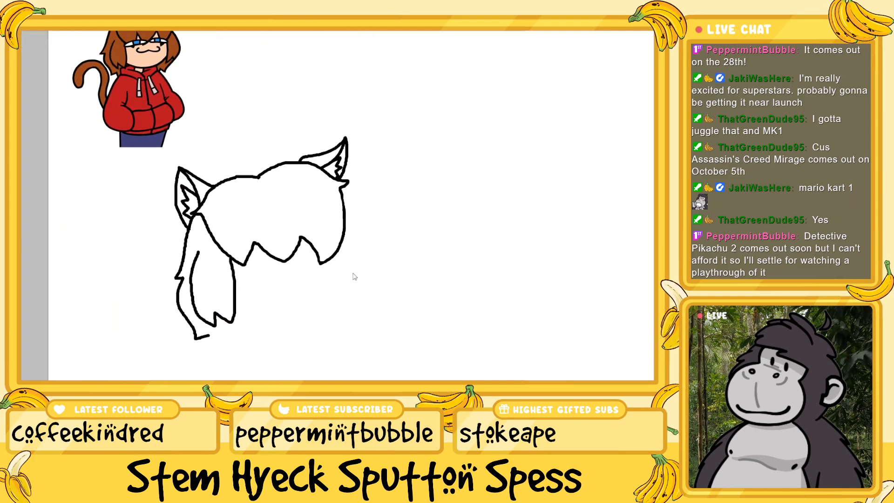
pyautogui.scroll(1, 354, 277)
pyautogui.scroll(-1, 358, 269)
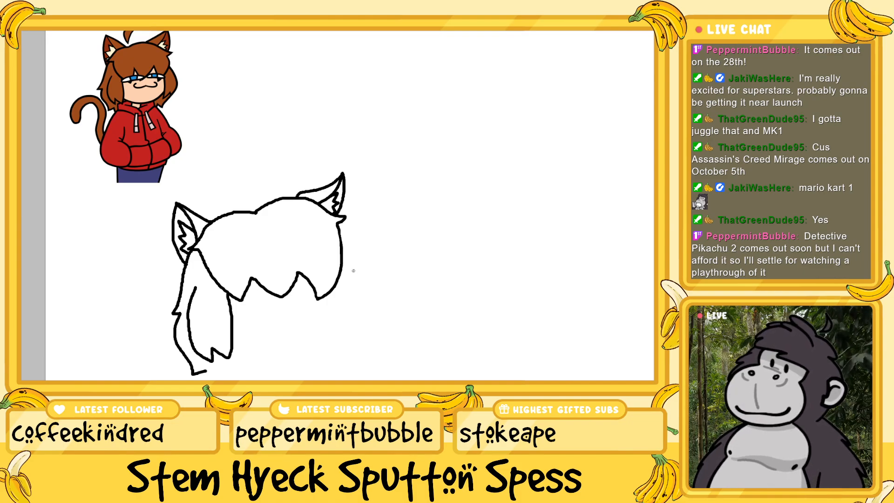
pyautogui.scroll(-1, 353, 271)
pyautogui.scroll(-1, 353, 270)
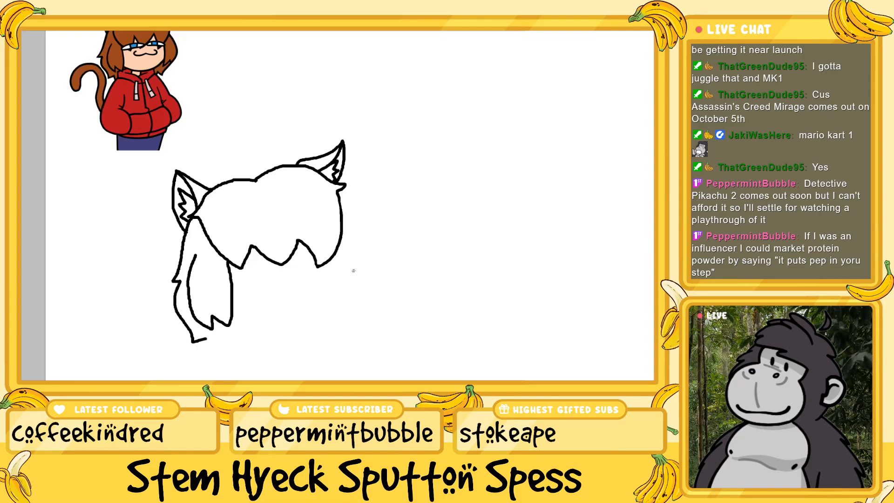
pyautogui.scroll(1, 352, 271)
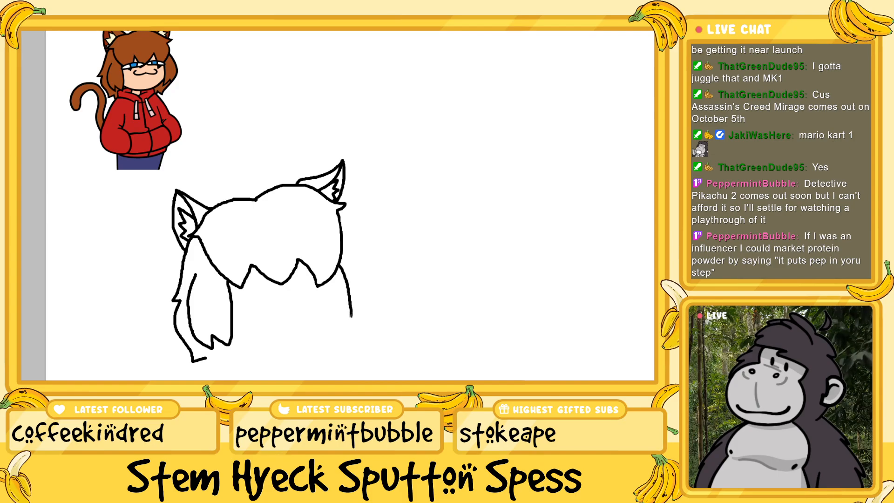
pyautogui.moveTo(352, 316); pyautogui.dragTo(367, 308)
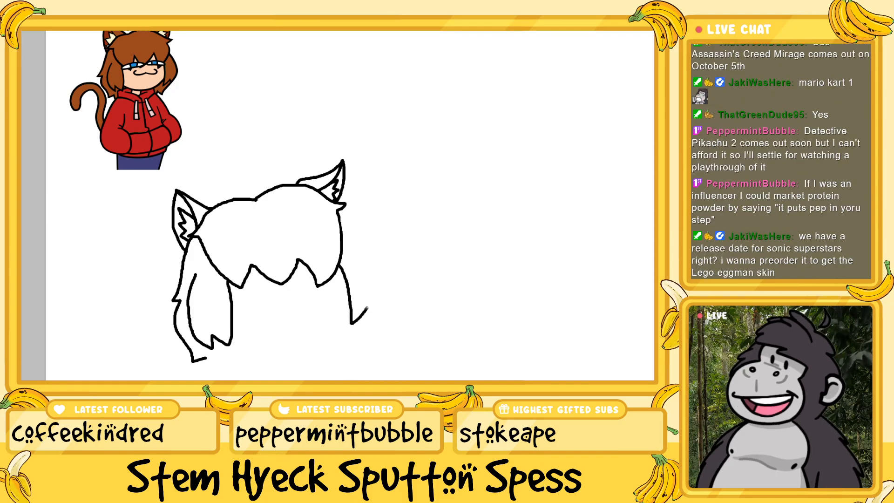
pyautogui.moveTo(371, 309); pyautogui.dragTo(373, 313)
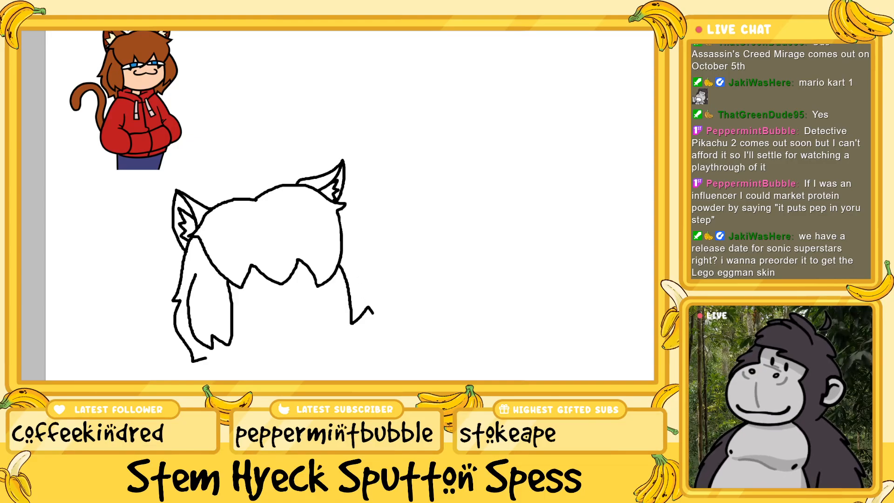
# Draw a shallow curved jawline joining the lower ends of the left and right side locks
pyautogui.hscroll(-2, 337, 205)
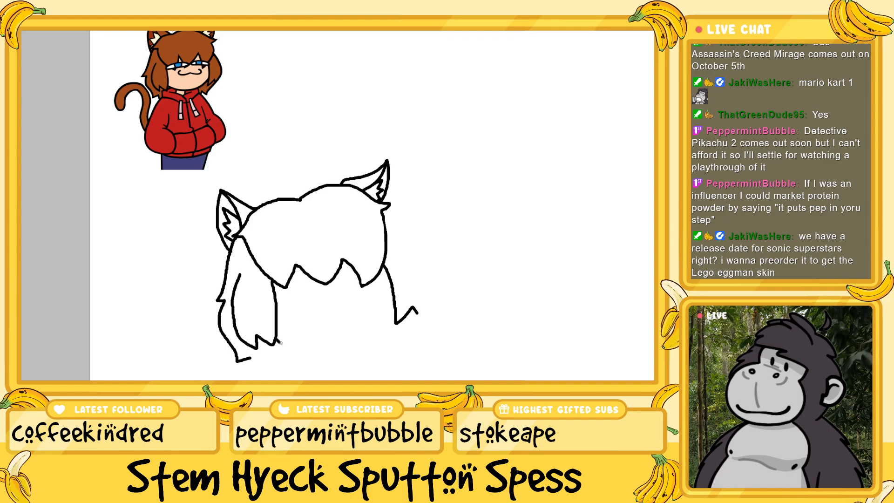
pyautogui.moveTo(279, 343)
pyautogui.mouseDown()
pyautogui.moveTo(328, 356)
pyautogui.moveTo(394, 332)
pyautogui.mouseUp()
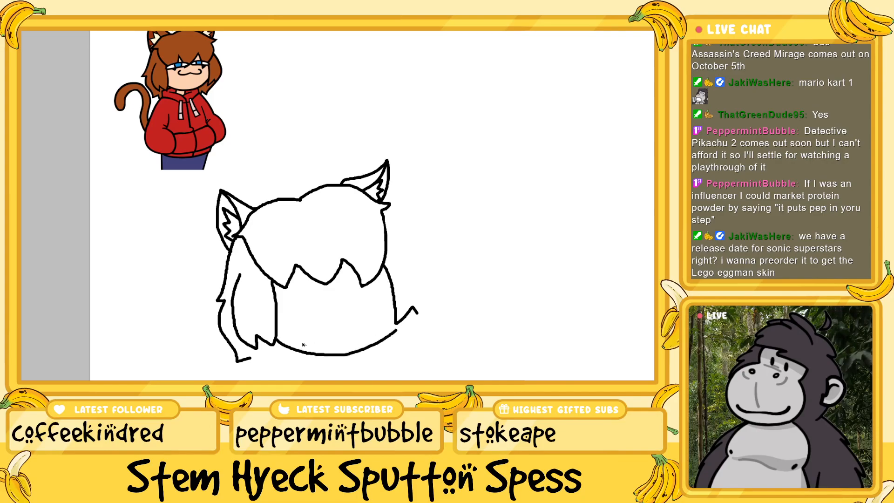
pyautogui.hotkey('ctrl', 'z')
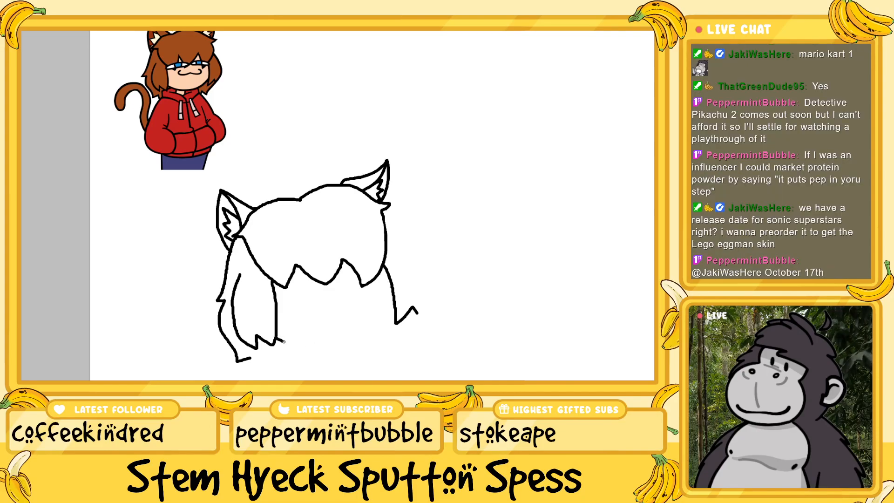
pyautogui.moveTo(276, 338)
pyautogui.mouseDown()
pyautogui.moveTo(341, 347)
pyautogui.moveTo(366, 339)
pyautogui.mouseUp()
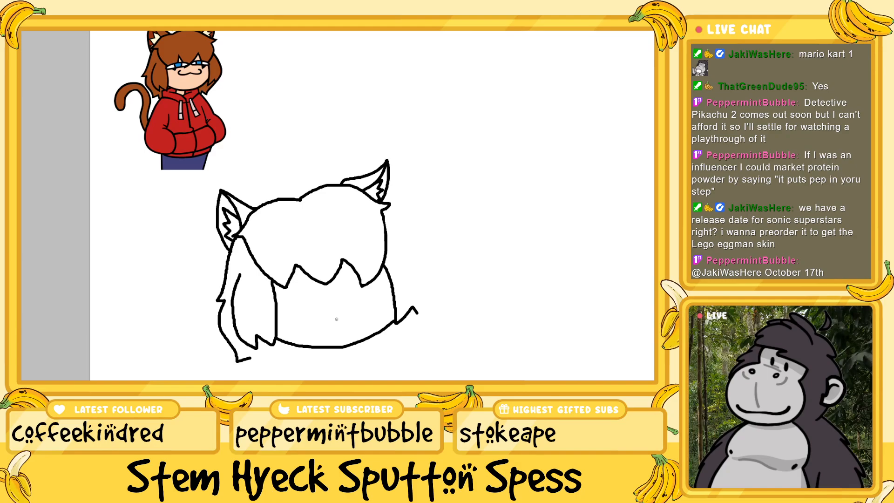
pyautogui.scroll(-1, 336, 319)
pyautogui.scroll(2, 336, 319)
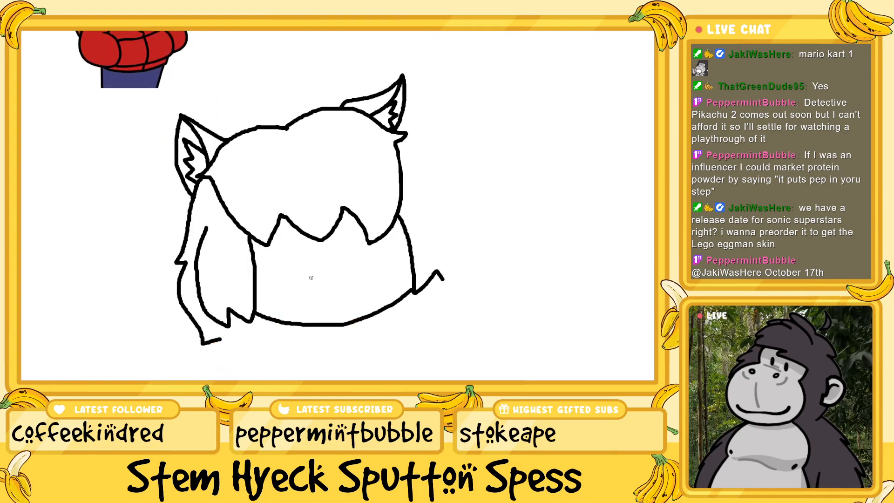
pyautogui.scroll(-2, 312, 280)
pyautogui.scroll(2, 312, 290)
pyautogui.scroll(4, 311, 290)
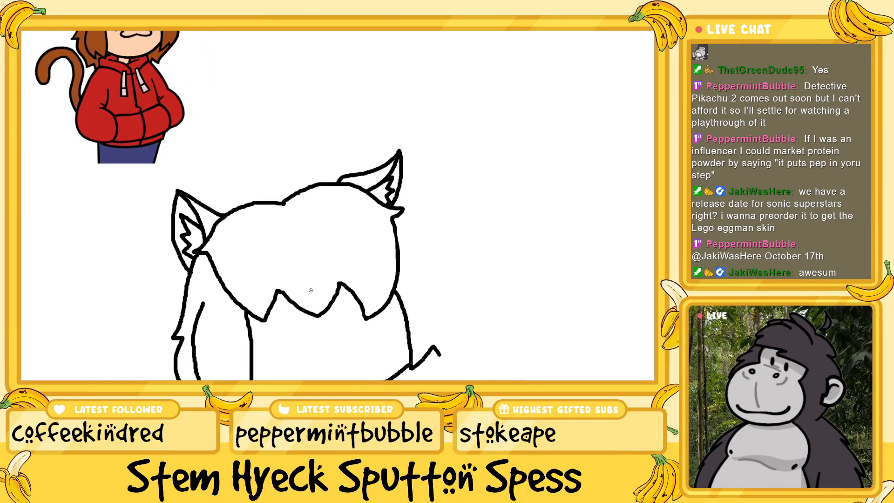
pyautogui.scroll(-2, 310, 290)
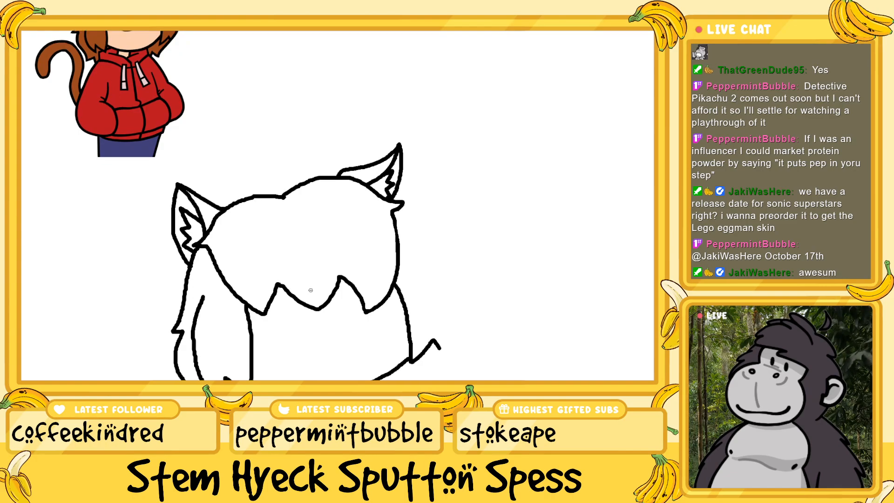
pyautogui.scroll(2, 297, 308)
pyautogui.scroll(-1, 298, 309)
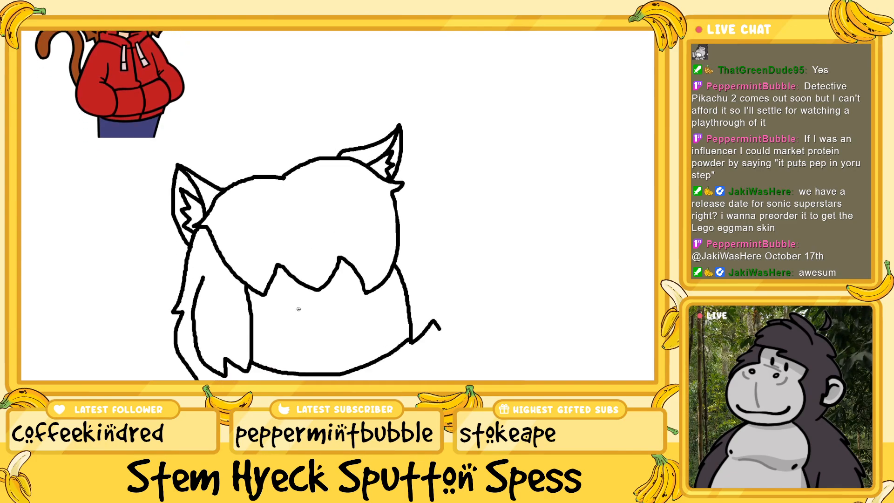
pyautogui.moveTo(293, 313)
pyautogui.mouseDown()
pyautogui.moveTo(285, 321)
pyautogui.moveTo(303, 330)
pyautogui.moveTo(338, 319)
pyautogui.mouseUp()
pyautogui.scroll(1, 337, 318)
pyautogui.hotkey('ctrl', 'z')
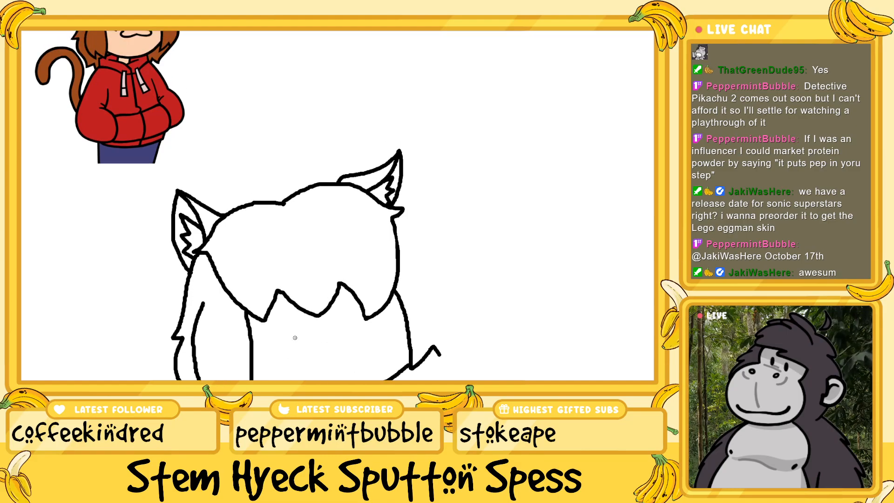
# Draw a wide wavy cat-like smile below the bangs with a rounded tongue sticking out of its middle
pyautogui.moveTo(294, 339)
pyautogui.mouseDown()
pyautogui.moveTo(290, 353)
pyautogui.moveTo(317, 354)
pyautogui.moveTo(375, 339)
pyautogui.mouseUp()
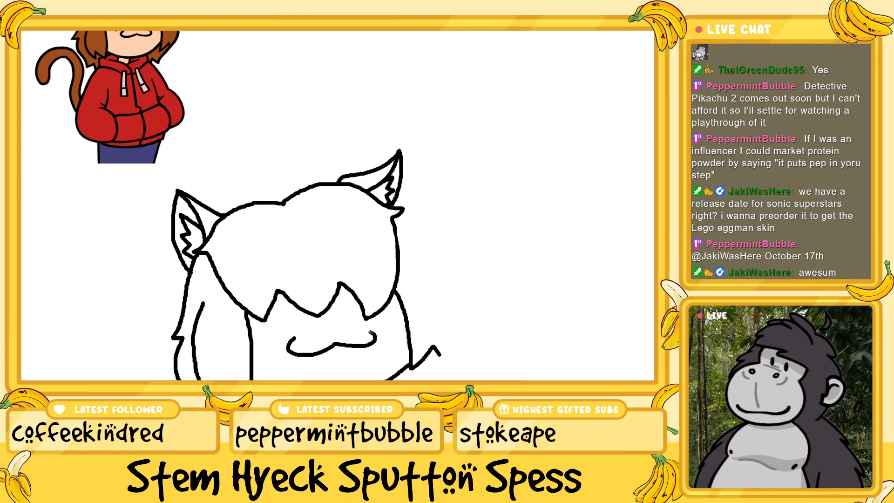
pyautogui.scroll(-2, 367, 332)
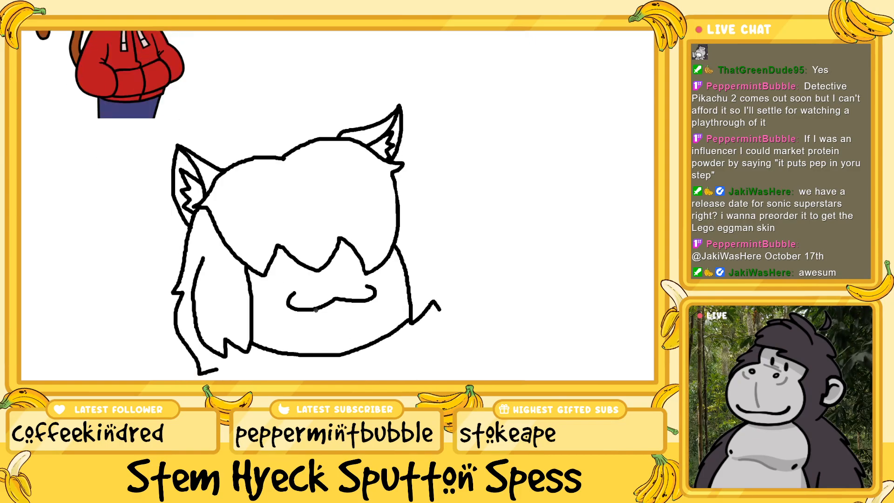
pyautogui.moveTo(316, 315)
pyautogui.mouseDown()
pyautogui.moveTo(320, 335)
pyautogui.moveTo(346, 332)
pyautogui.moveTo(348, 312)
pyautogui.mouseUp()
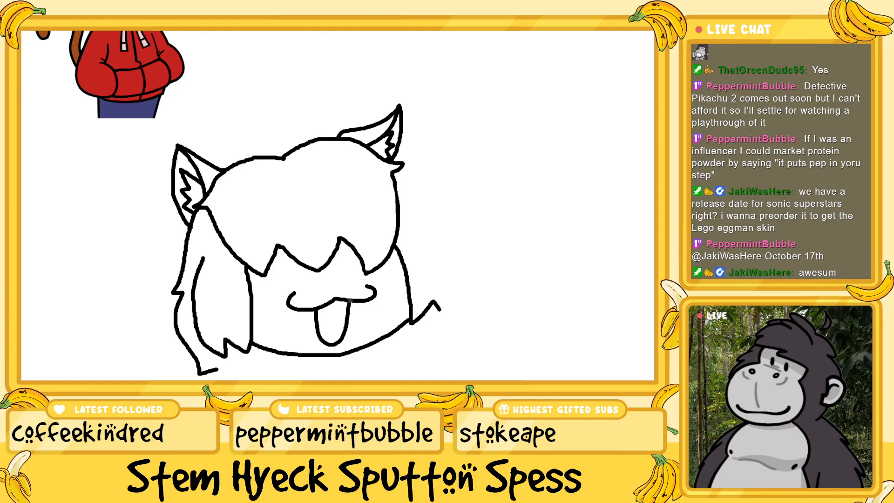
# Move the whole head drawing higher on the canvas so the left ear meets the reference's red hoodie
pyautogui.scroll(-3, 351, 301)
pyautogui.scroll(1, 323, 325)
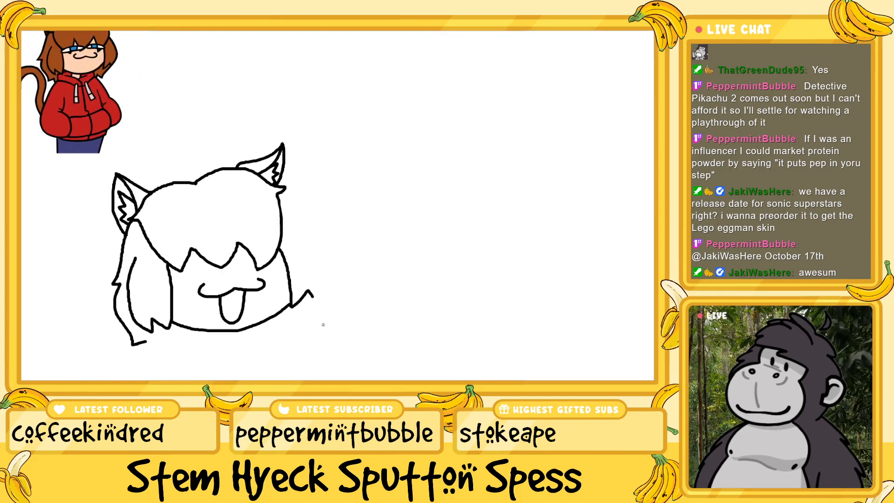
pyautogui.hotkey('ctrl', '-')
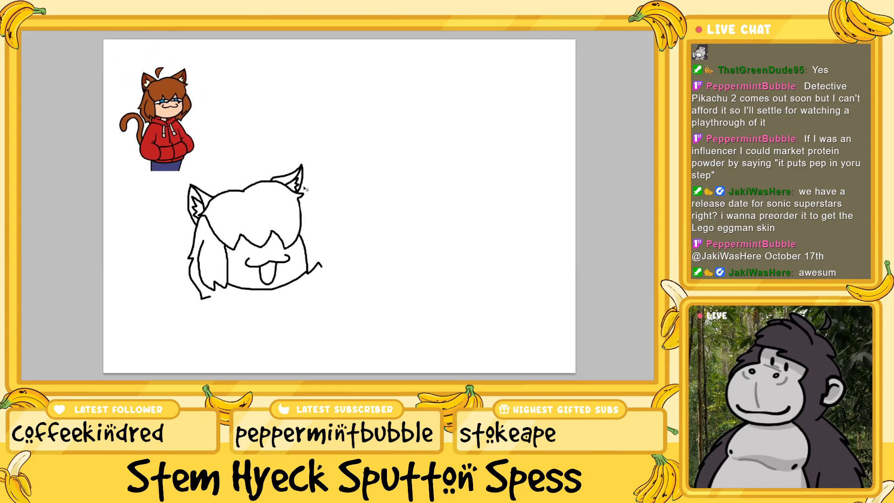
pyautogui.moveTo(305, 189)
pyautogui.mouseDown()
pyautogui.moveTo(301, 161)
pyautogui.moveTo(330, 189)
pyautogui.moveTo(381, 189)
pyautogui.mouseUp()
pyautogui.hotkey('ctrl', '+')
pyautogui.hotkey('ctrl', '+')
pyautogui.scroll(6, 338, 205)
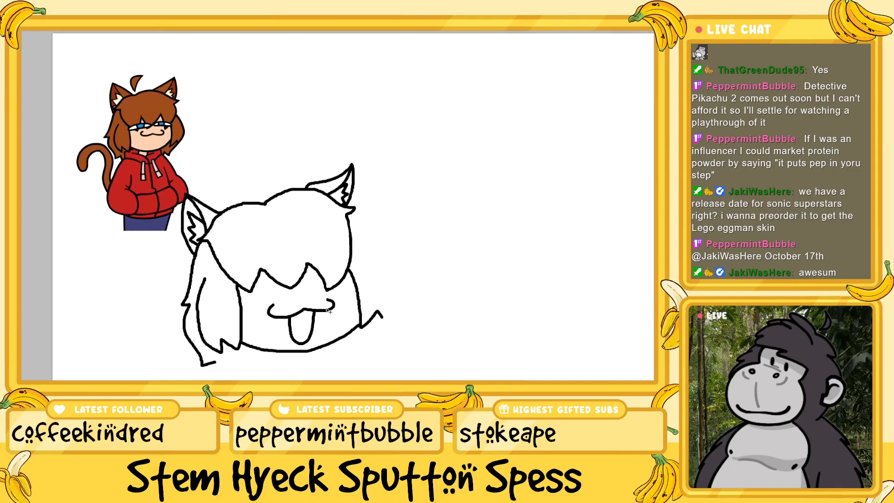
pyautogui.hotkey('ctrl', '+')
pyautogui.hotkey('ctrl', 'z')
pyautogui.hotkey('ctrl', 'y')
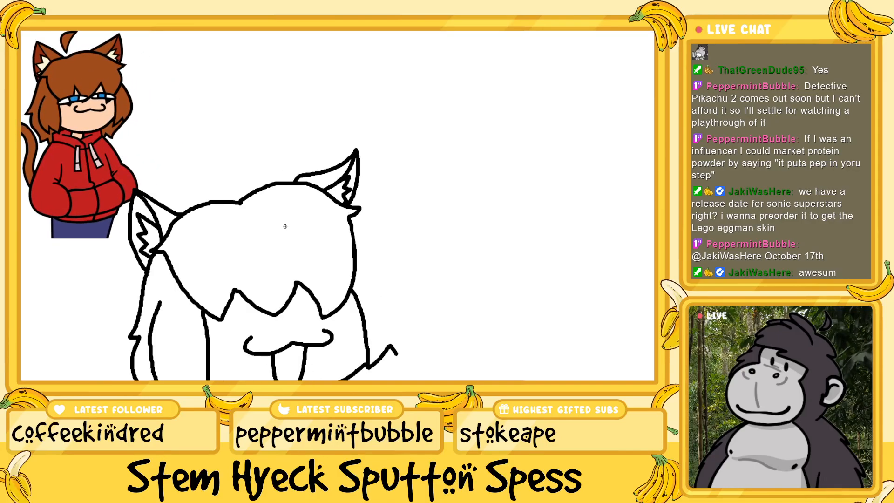
# Draw the outer curve of the right side lock from the hair edge down to its jagged tip
pyautogui.scroll(-4, 286, 226)
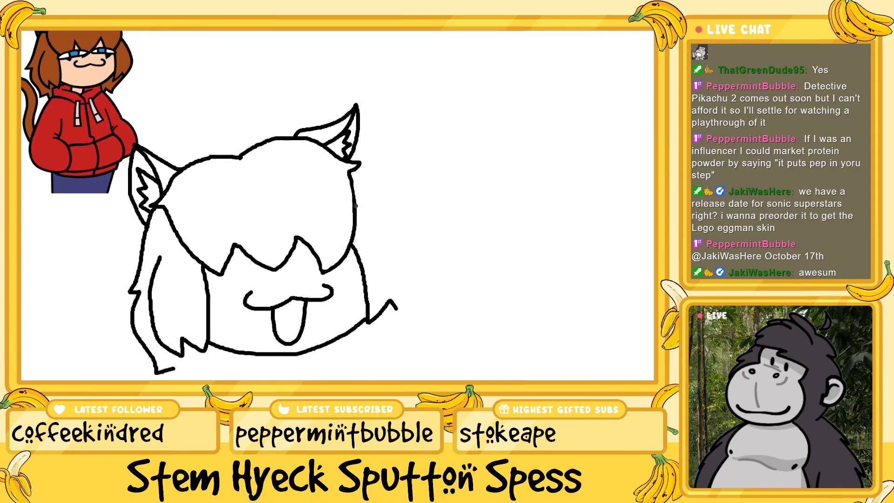
pyautogui.moveTo(361, 209)
pyautogui.mouseDown()
pyautogui.moveTo(400, 257)
pyautogui.moveTo(396, 310)
pyautogui.mouseUp()
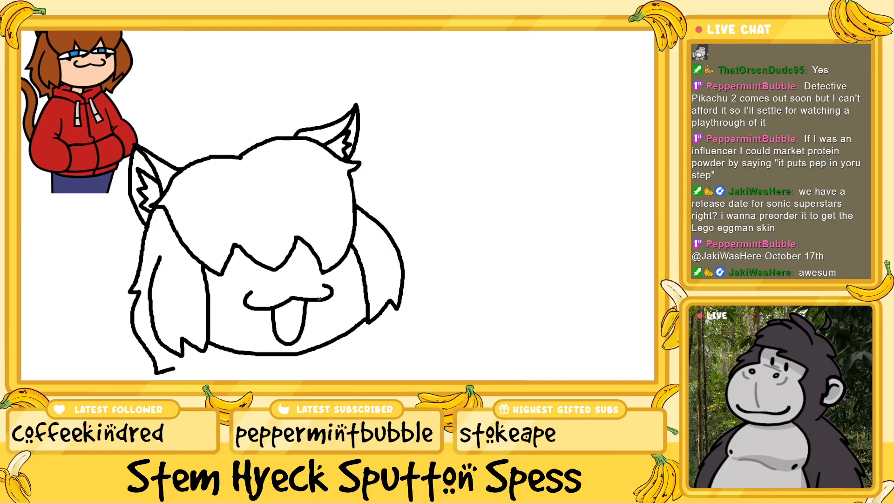
# Draw a short neck line down from the middle of the jawline
pyautogui.scroll(-1, 319, 299)
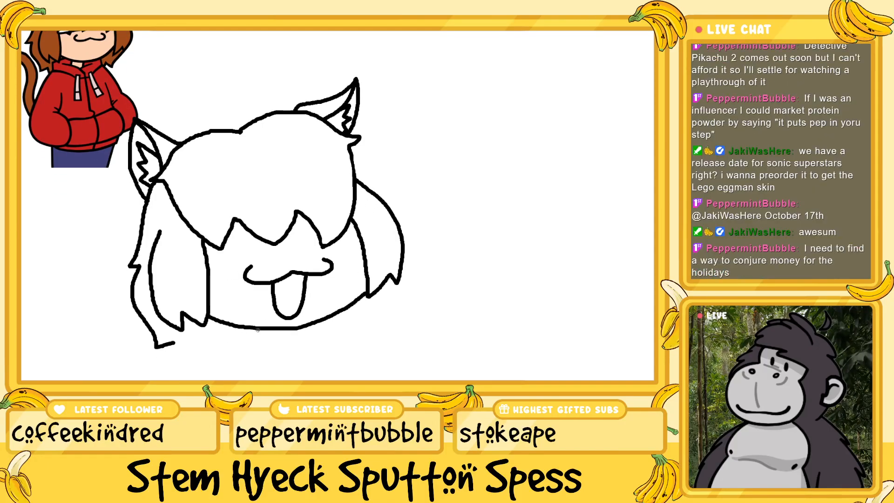
pyautogui.scroll(-1, 257, 330)
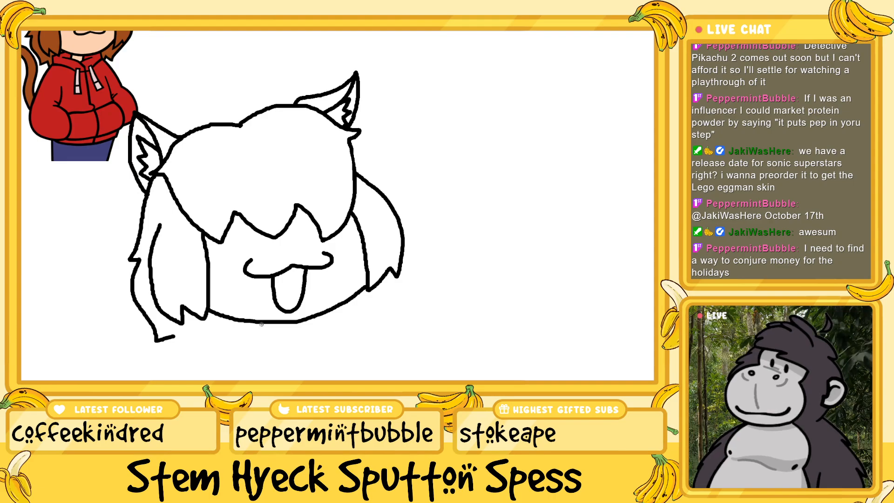
pyautogui.moveTo(259, 325); pyautogui.dragTo(259, 334)
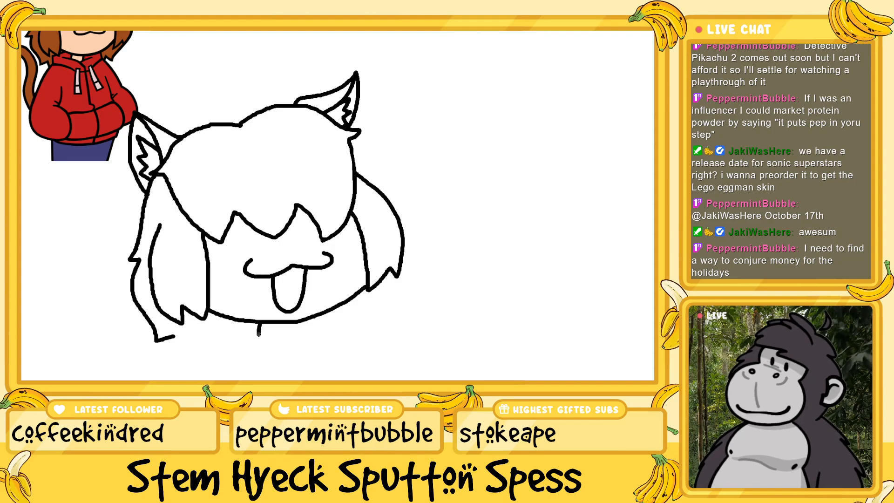